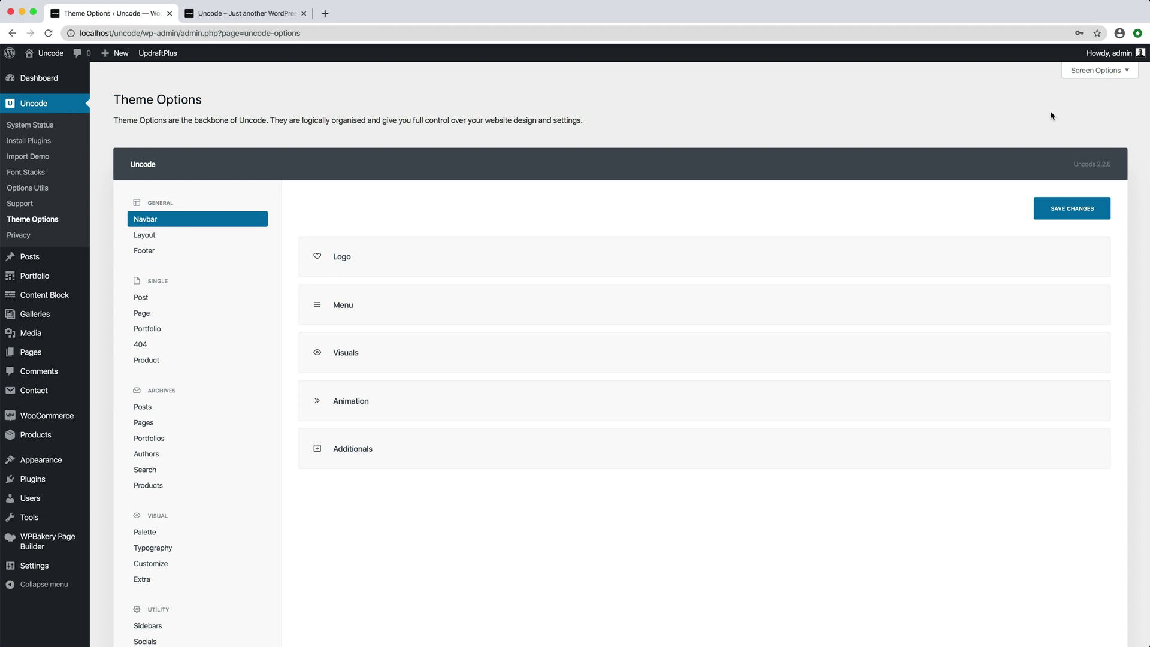
- Expand the Menu settings and try the Justify, then Left horizontal menu layouts
click(826, 314)
scroll(937, 540, down, 2)
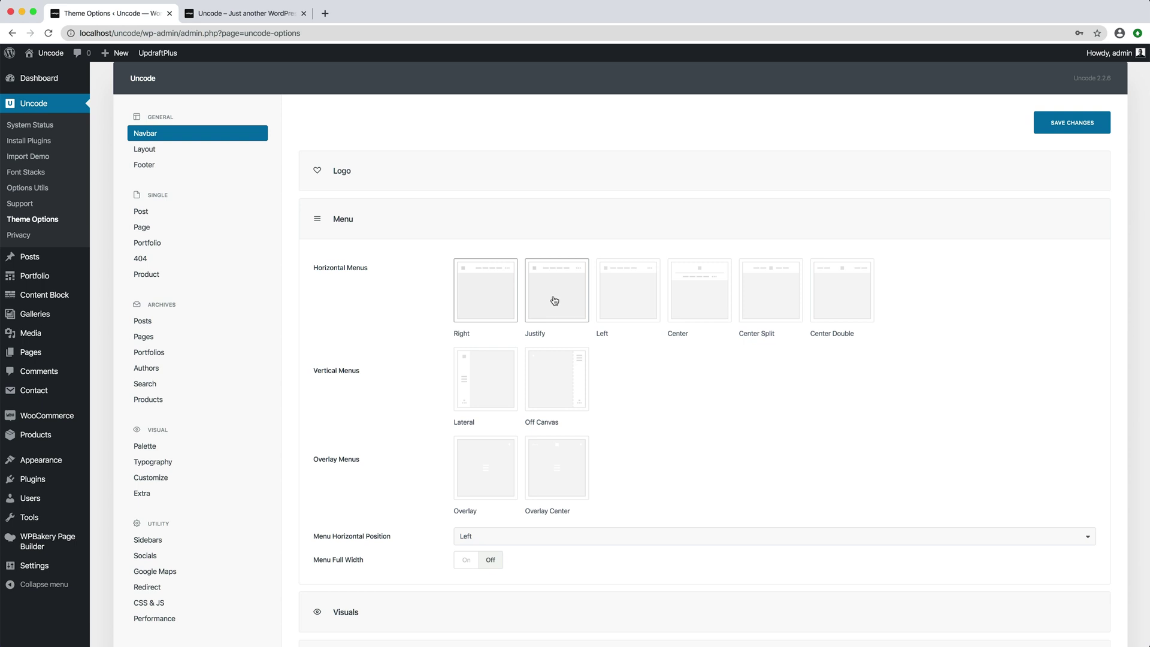
click(555, 301)
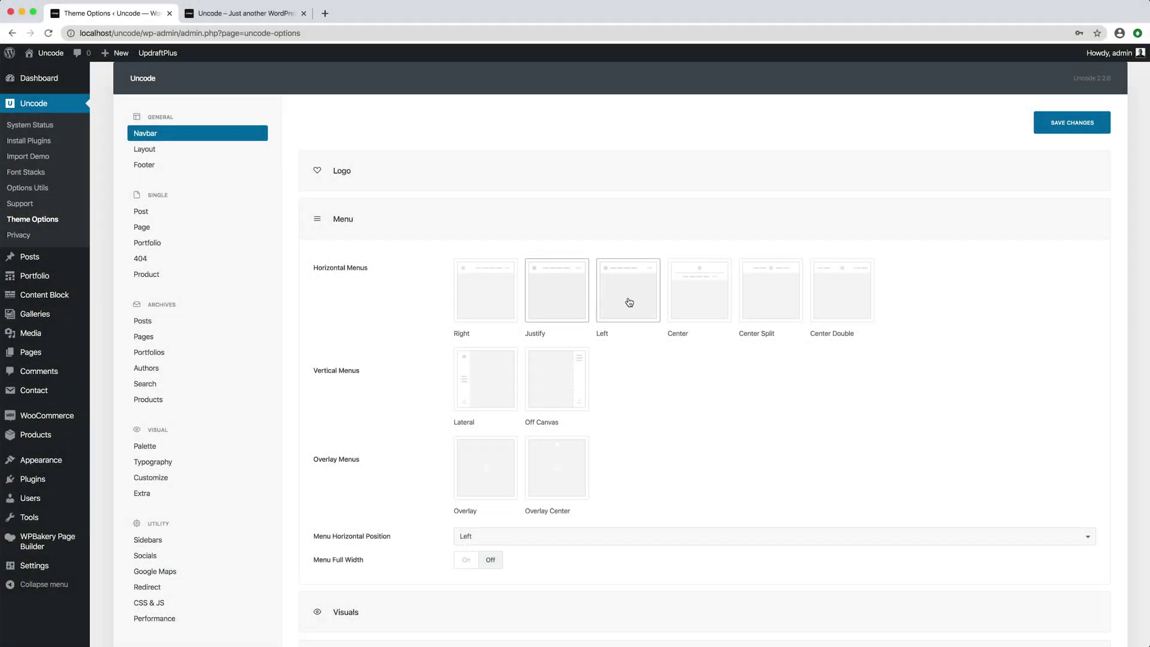
click(630, 302)
- Set Menu Horizontal Position to Right and turn Menu Full Width On
click(619, 536)
click(620, 543)
click(477, 564)
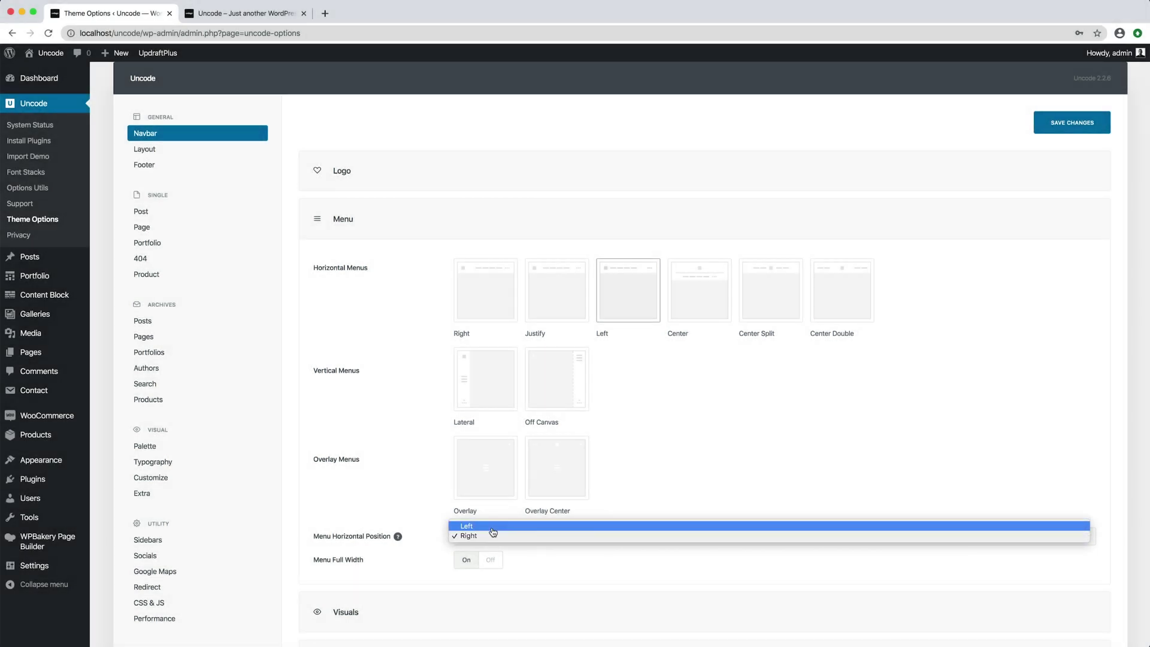
- Reset the horizontal position to Left, choose the Lateral vertical layout, and widen the Vertical Menu Width
click(492, 527)
click(491, 390)
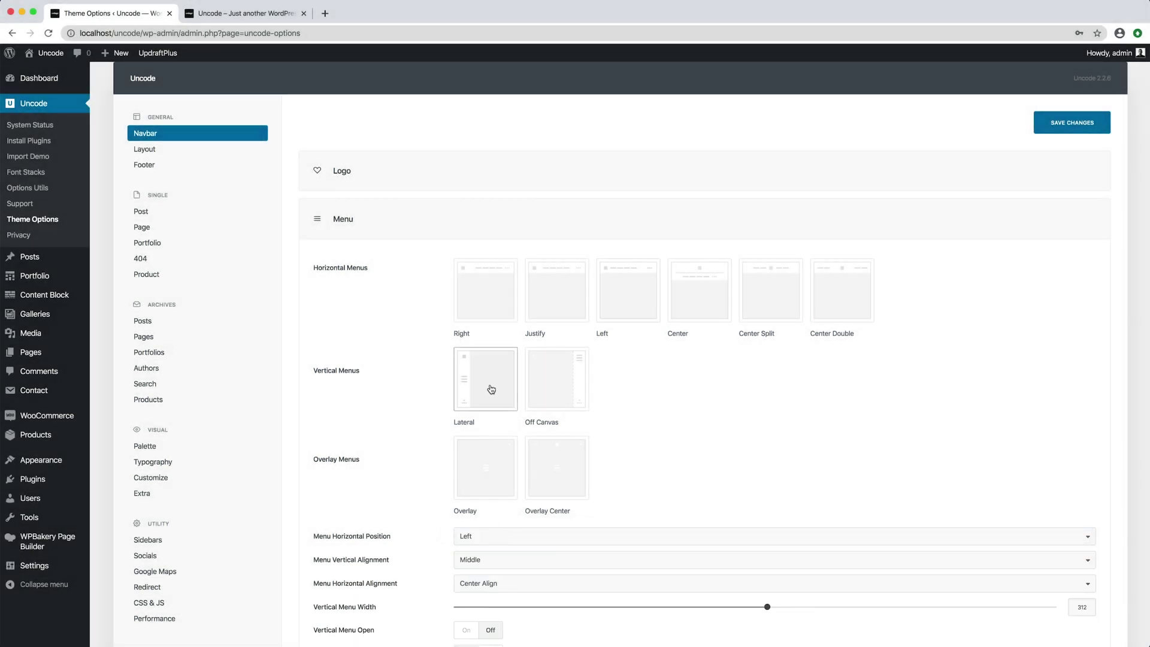
scroll(671, 408, down, 3)
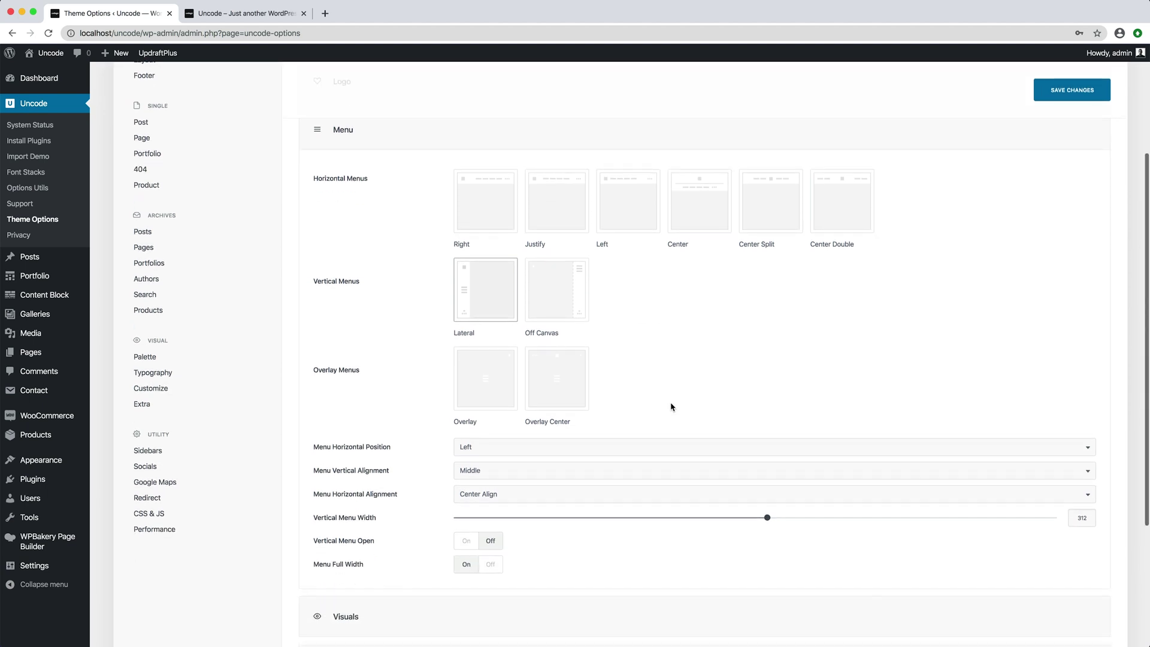
drag(768, 517, 840, 519)
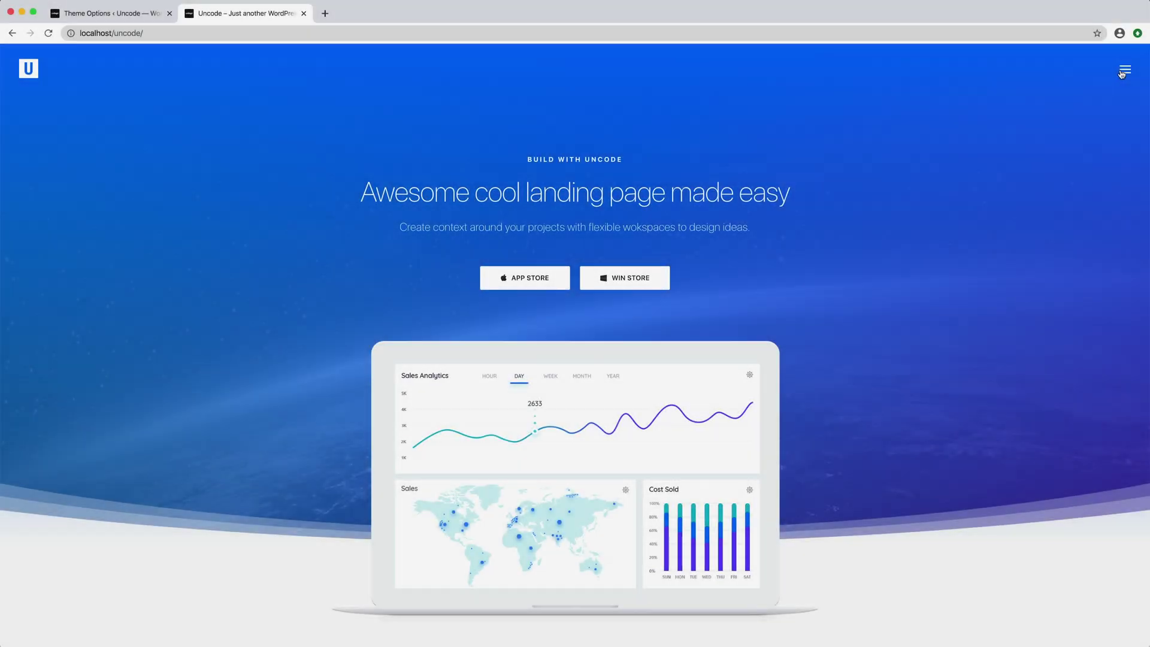
- Preview the offcanvas menu on the site, then open and close the full-screen overlay menu
click(1126, 71)
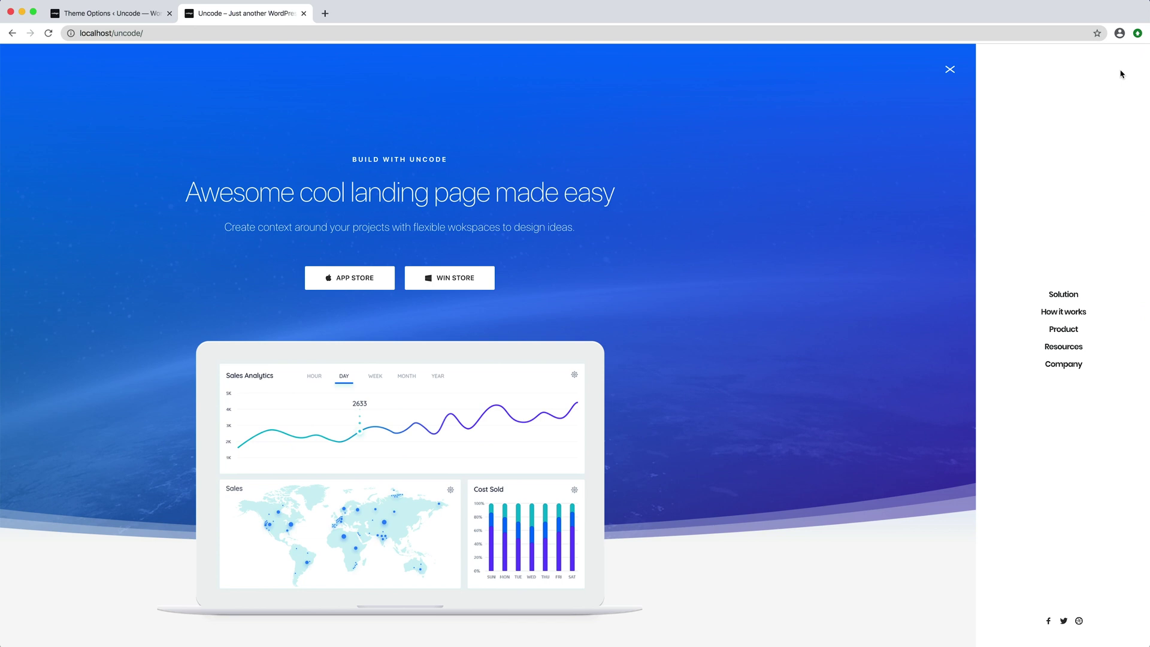
click(950, 70)
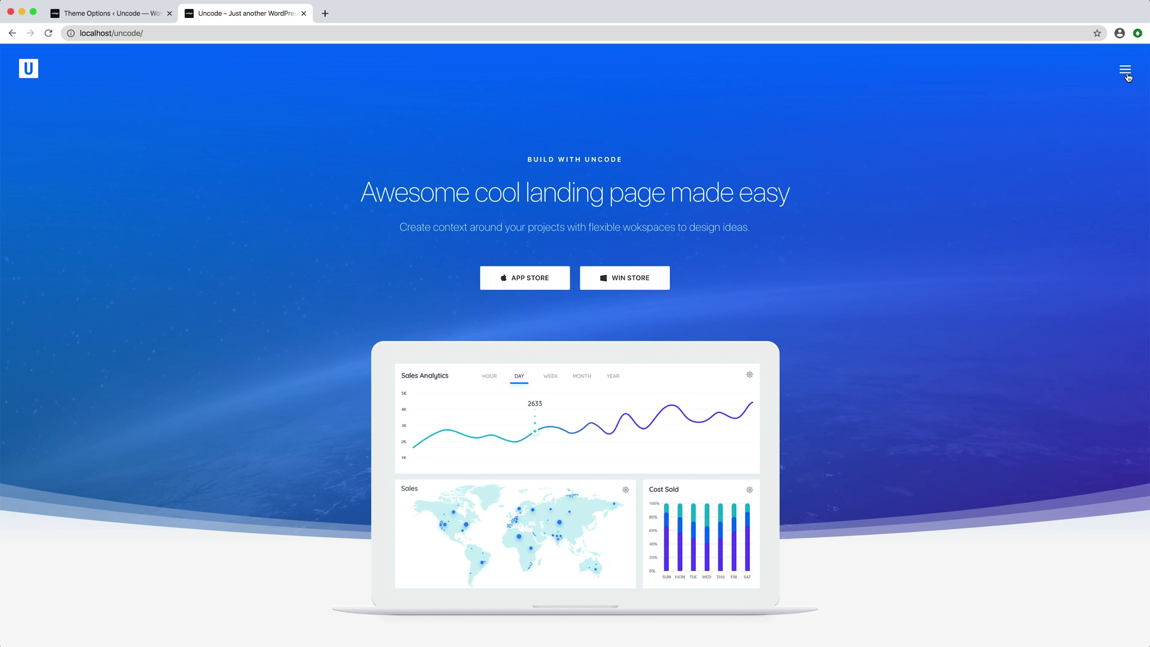
click(1126, 71)
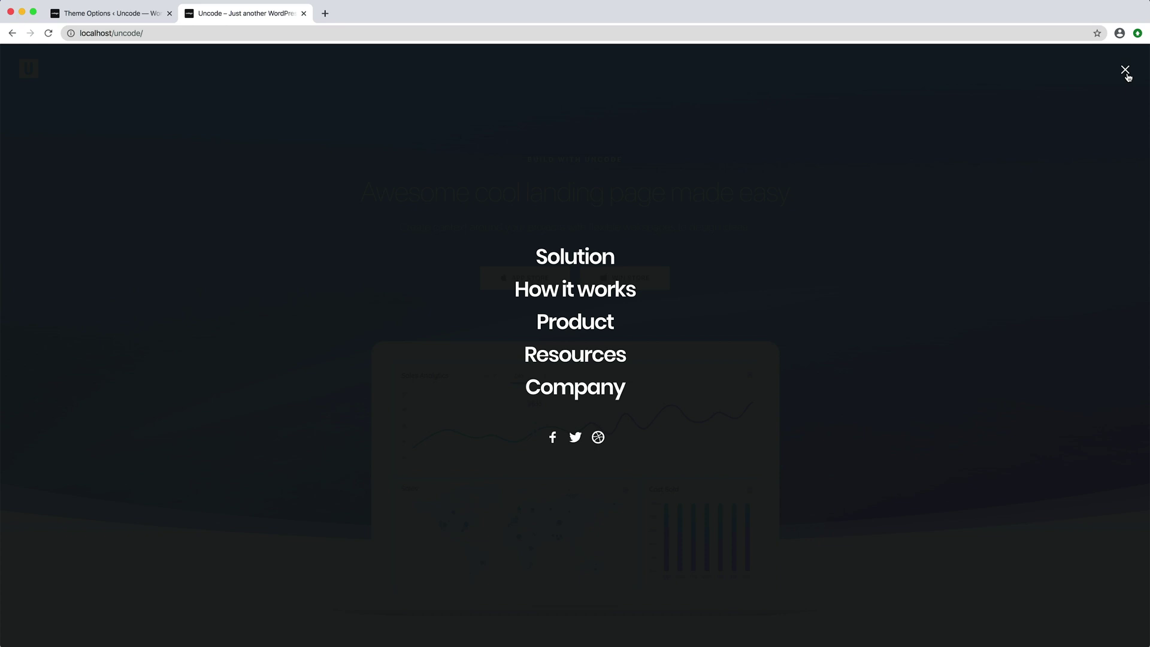
click(1126, 70)
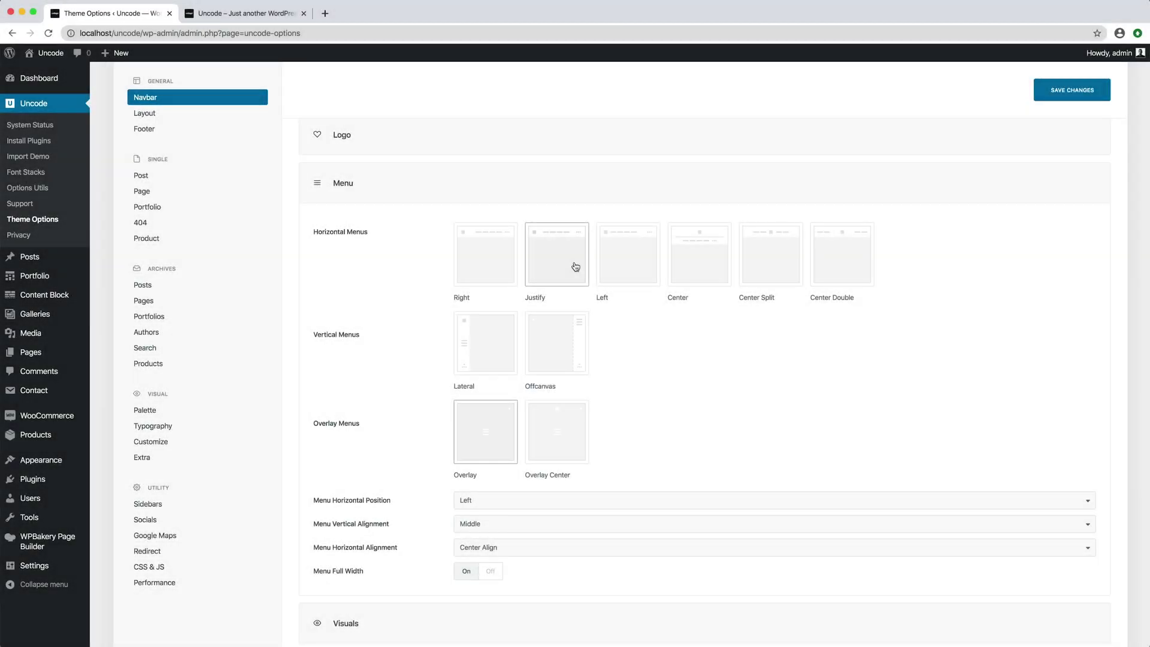
- Switch to Justify, then enable Menu Divider Shadow, Menu Borders and custom vertical padding of 36 on desktop
click(575, 267)
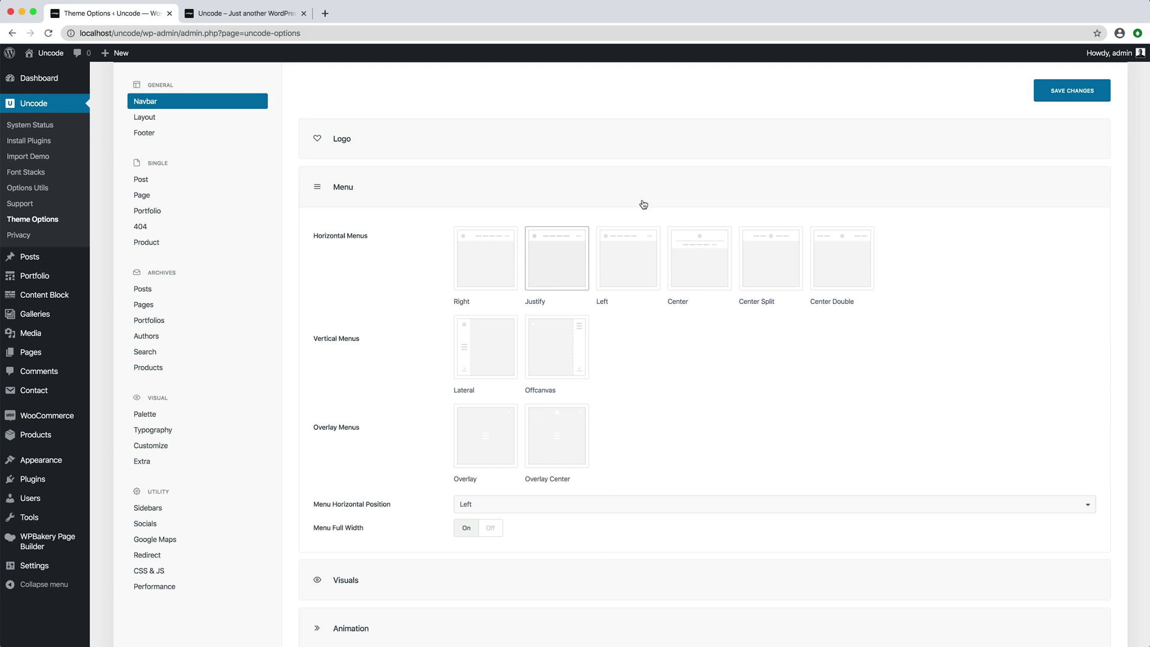
click(681, 186)
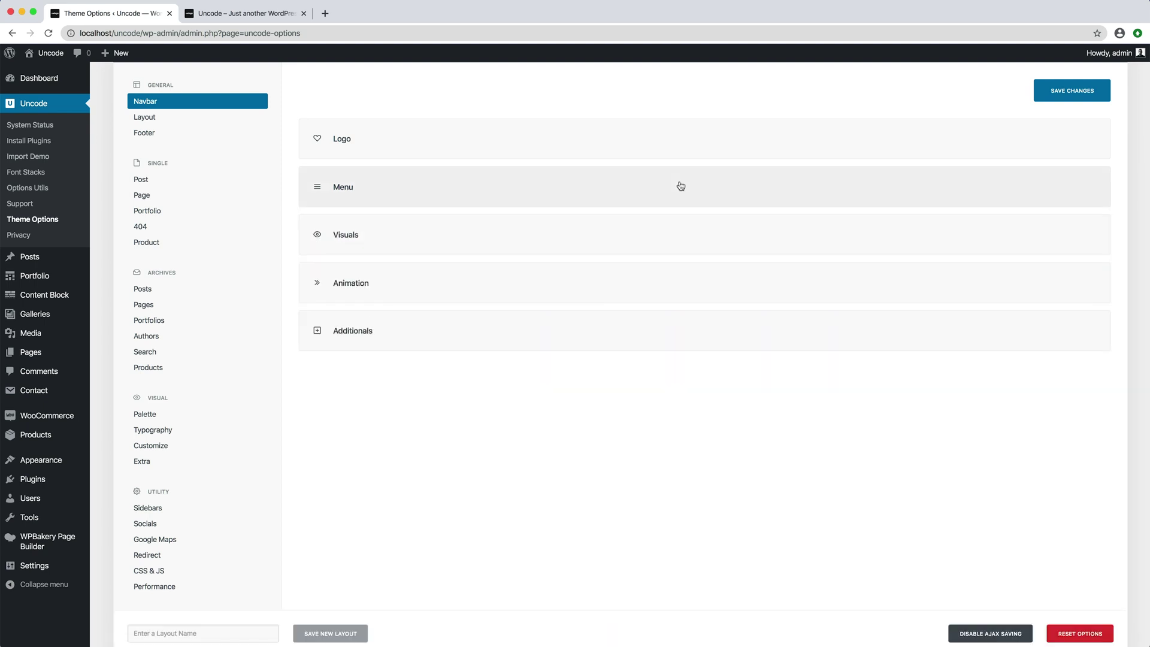
click(671, 229)
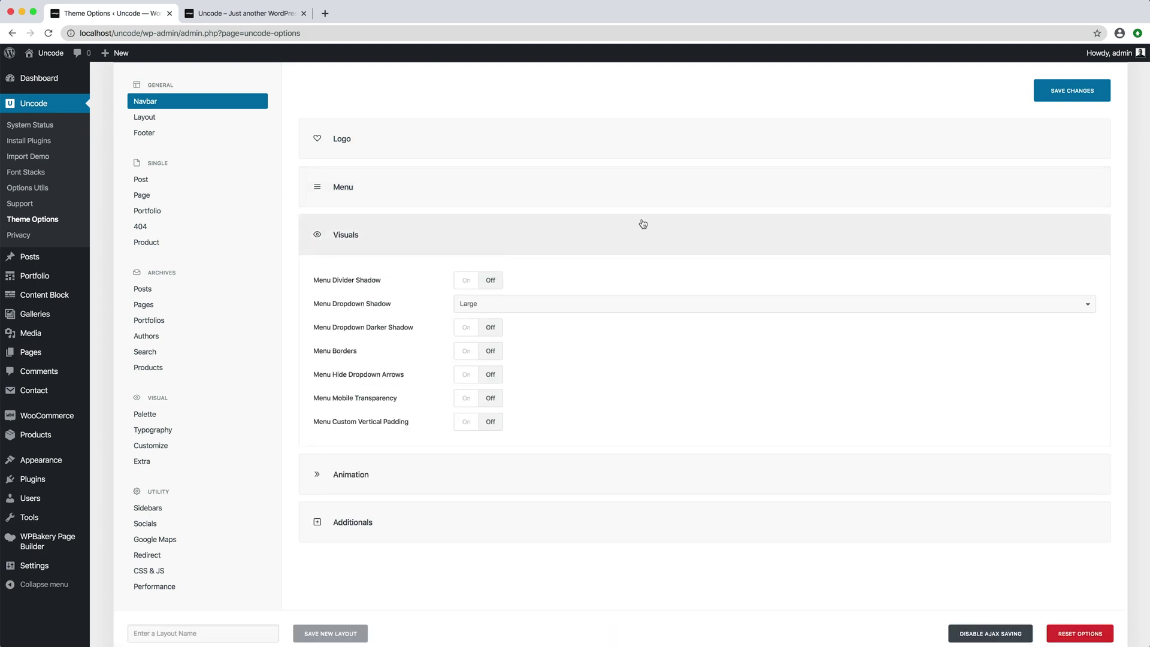
click(474, 289)
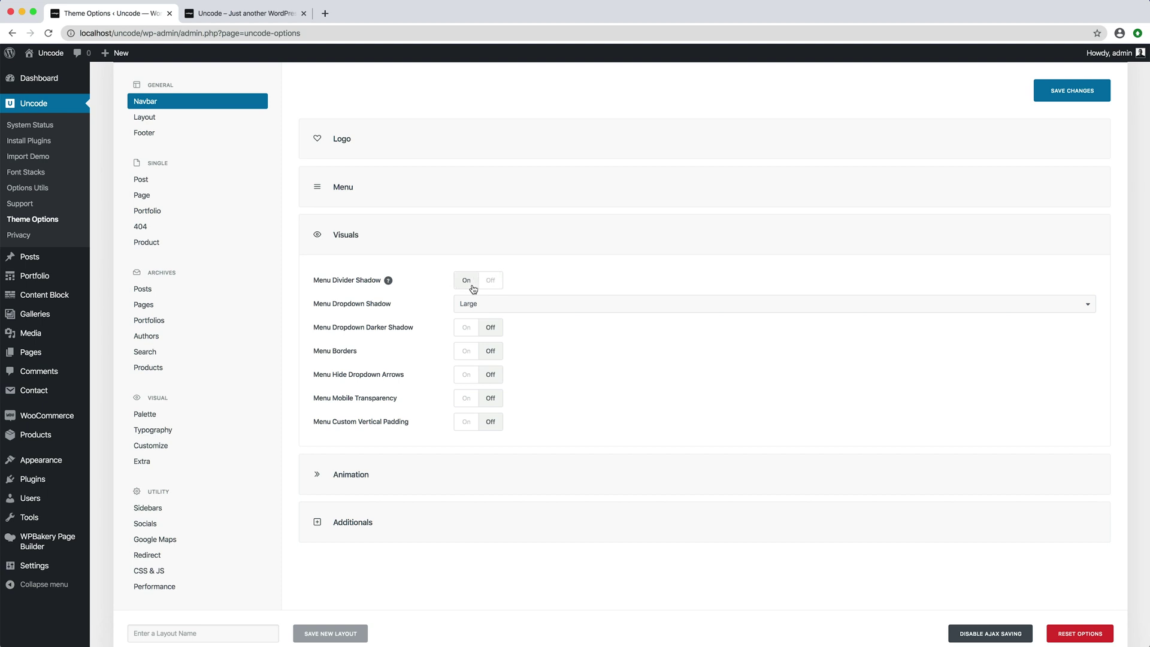
click(474, 356)
click(476, 425)
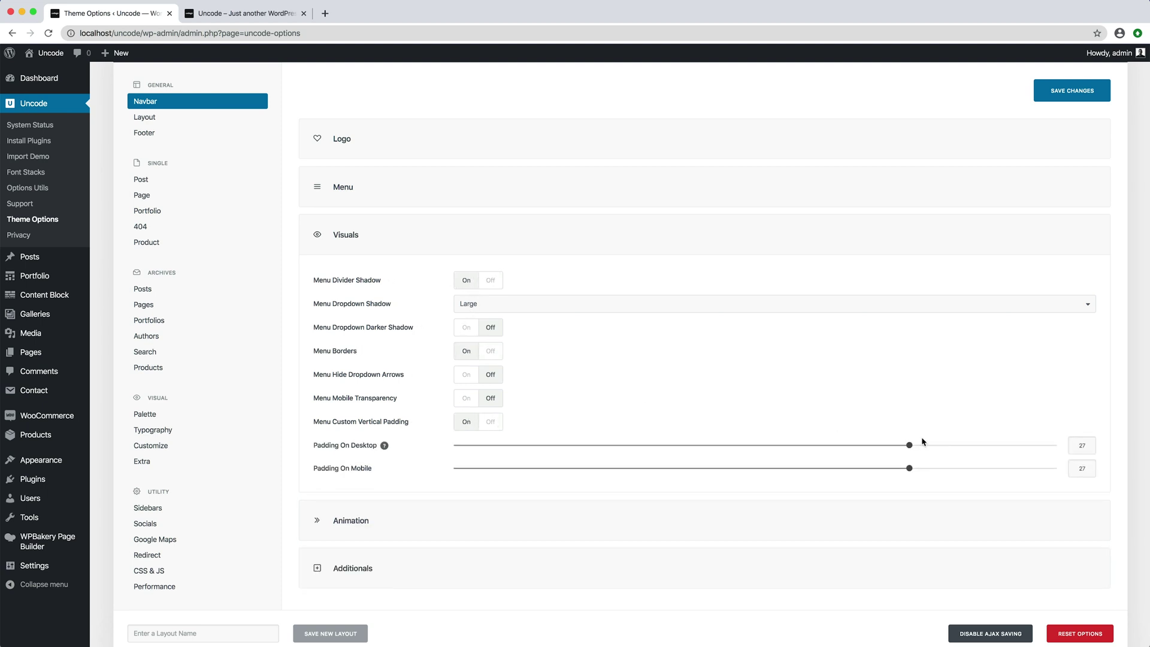
click(999, 445)
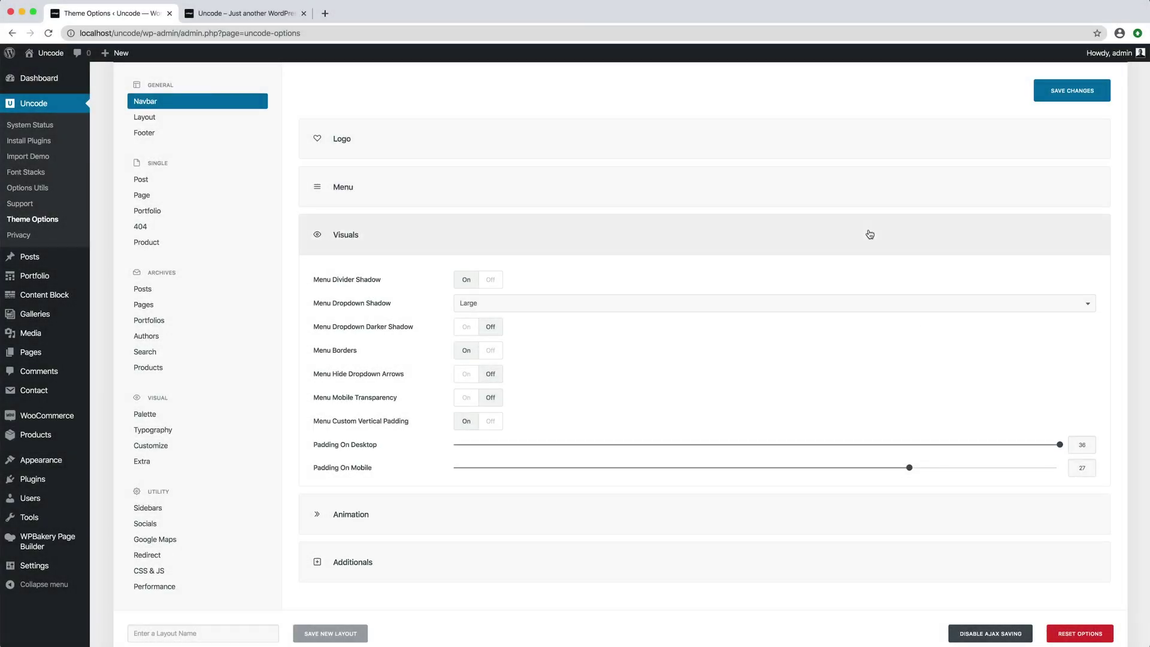
- Turn Menu Sticky On under Animation and scroll the site to check the pinned header
click(870, 234)
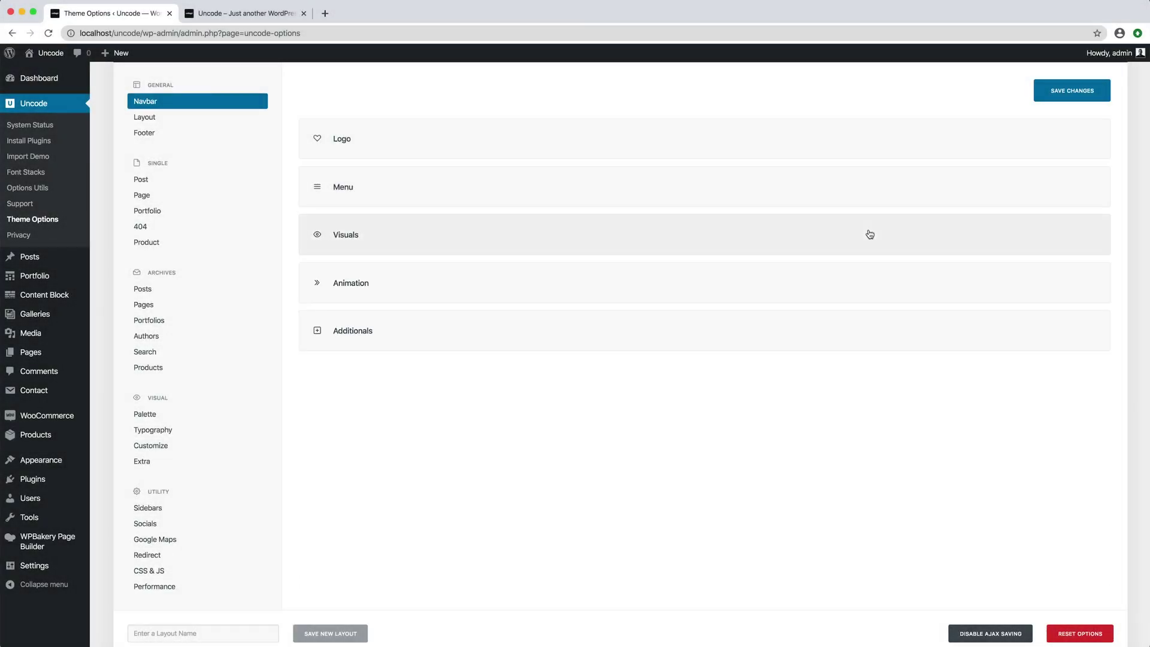
click(834, 288)
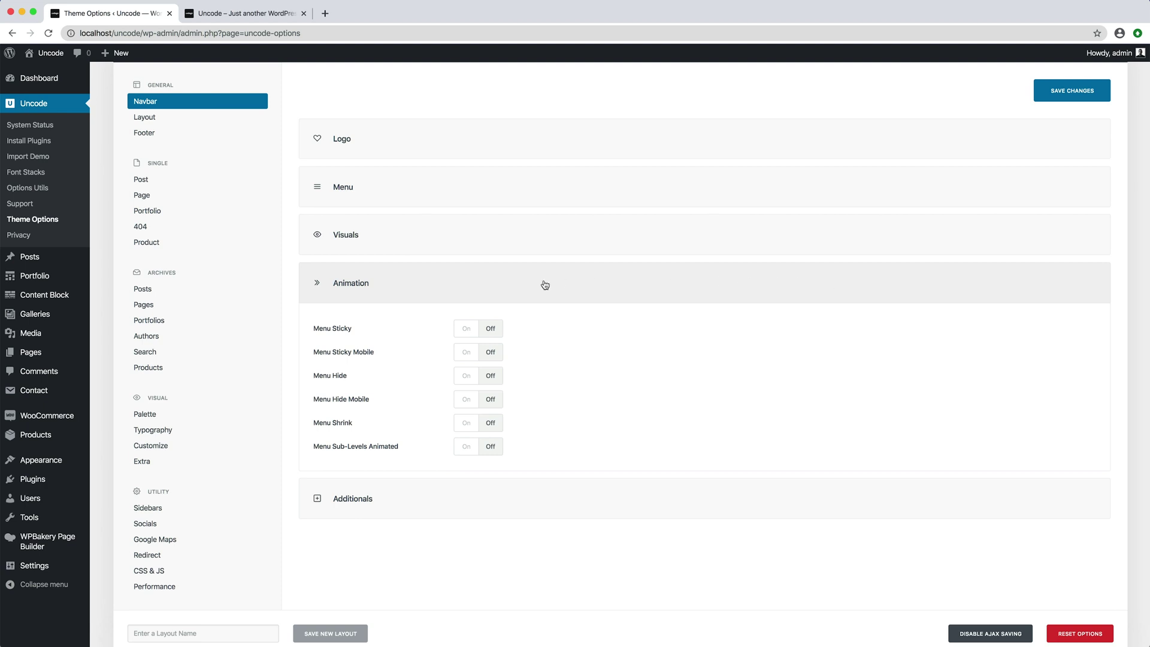
click(473, 334)
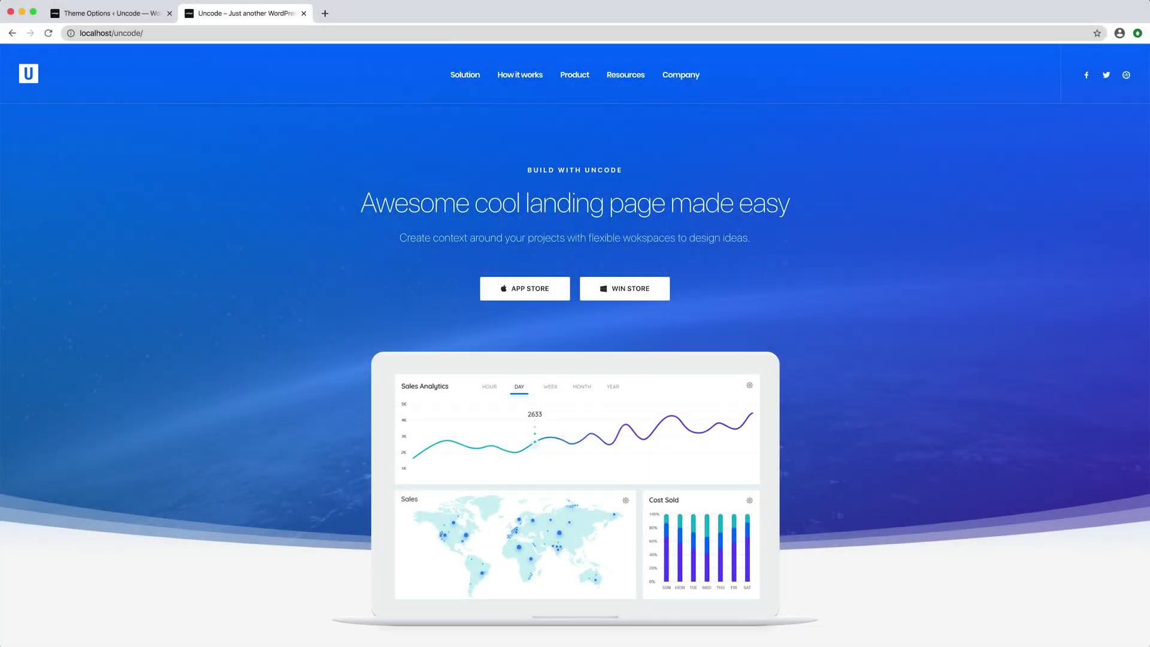
scroll(576, 336, down, 2)
scroll(575, 371, down, 6)
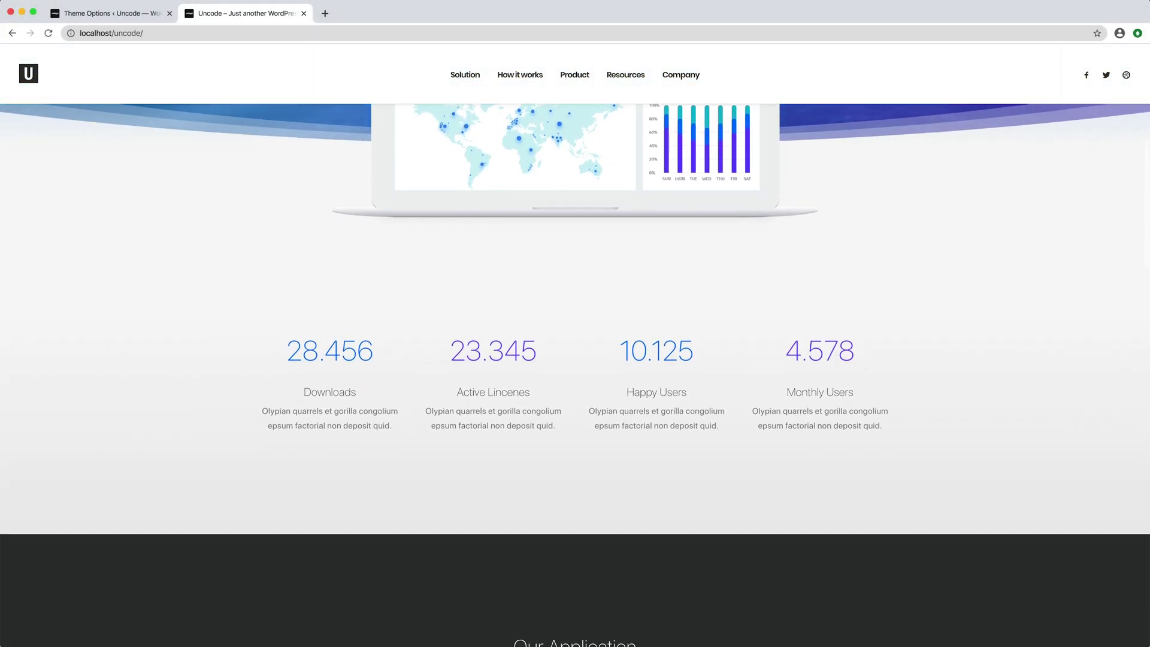
scroll(576, 371, down, 5)
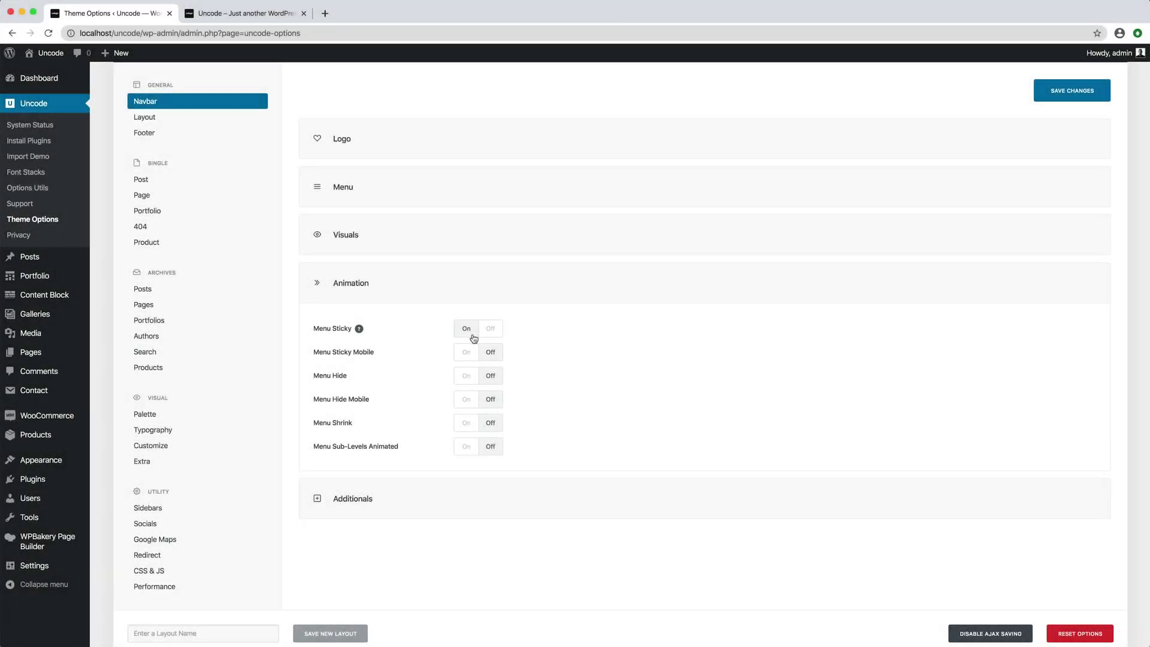
- Turn Menu Hide On and scroll the landing page down and up to test it
click(478, 381)
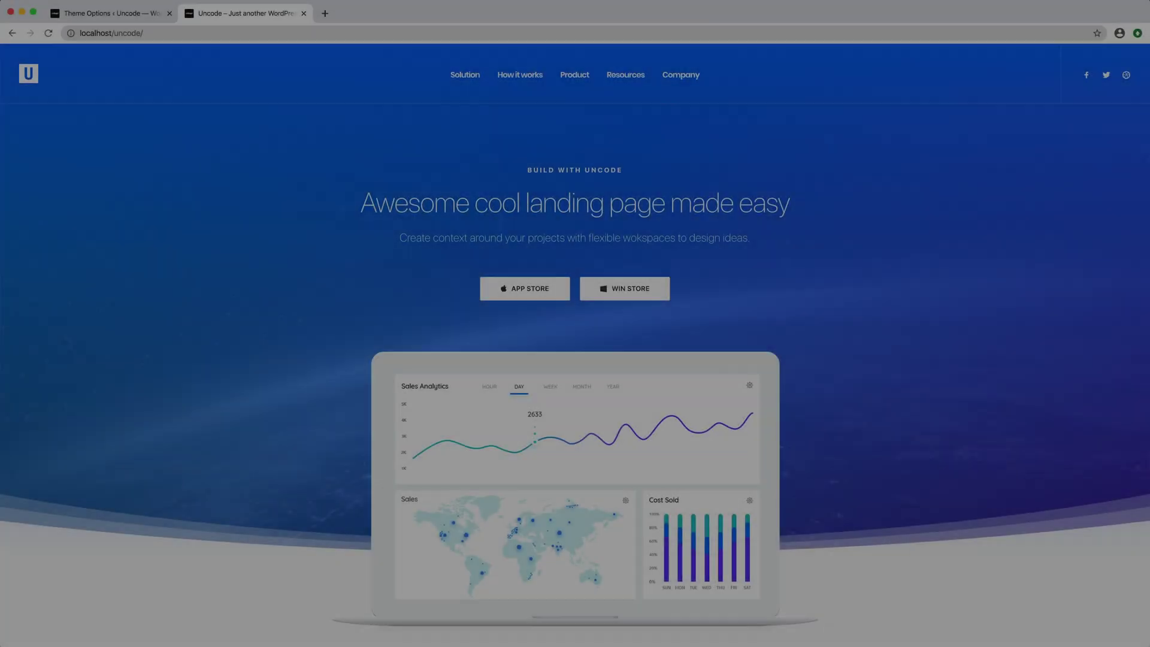
scroll(575, 324, down, 8)
scroll(575, 323, down, 6)
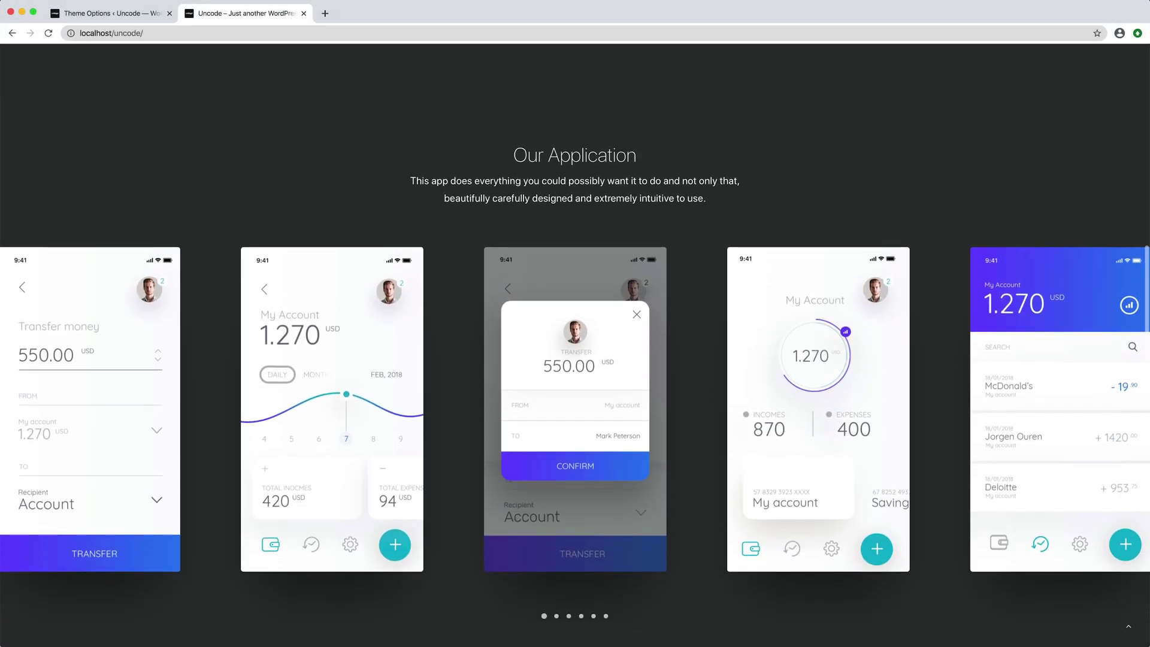
scroll(575, 323, up, 8)
scroll(576, 323, down, 4)
scroll(575, 324, up, 6)
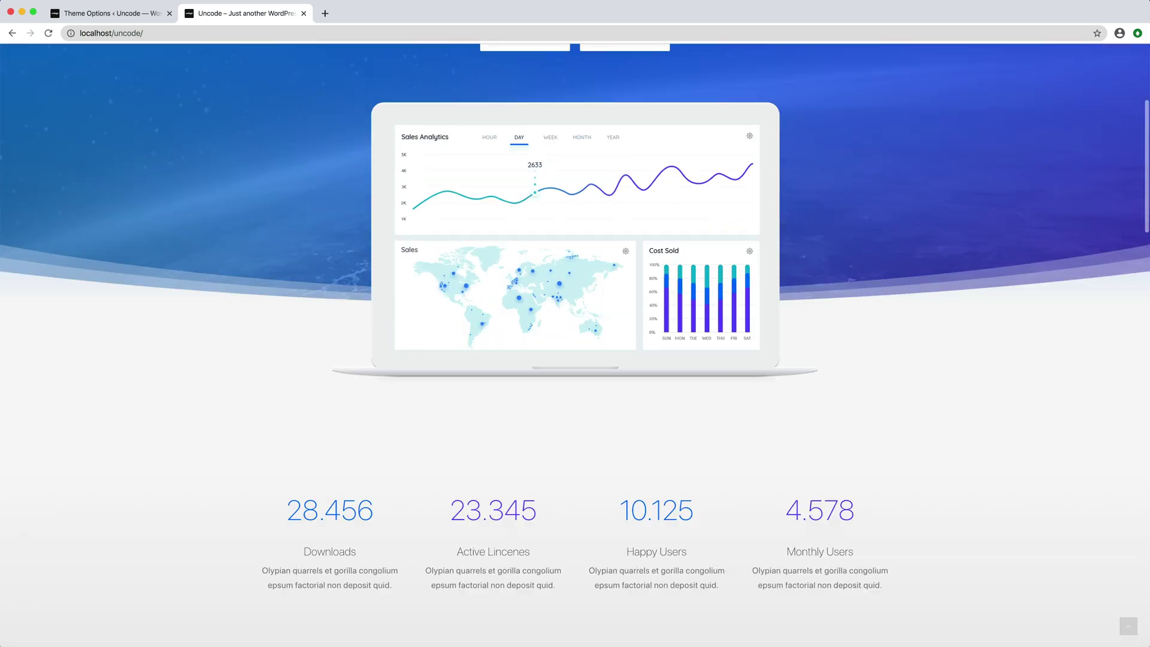
scroll(575, 323, up, 4)
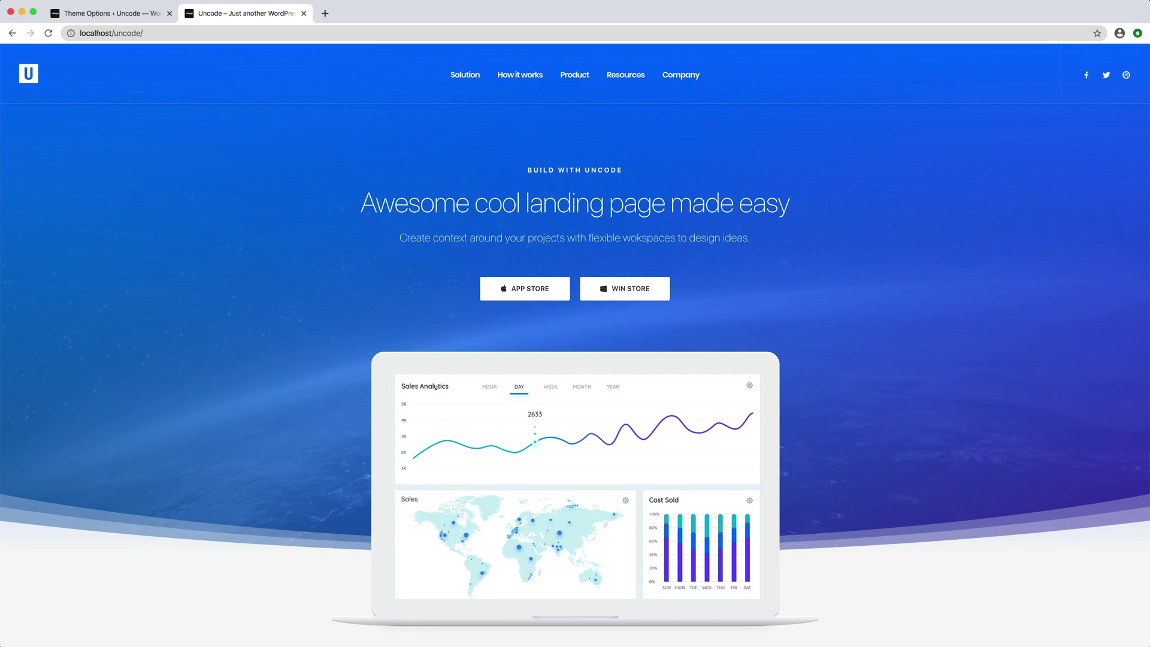
scroll(576, 323, down, 10)
scroll(576, 324, up, 4)
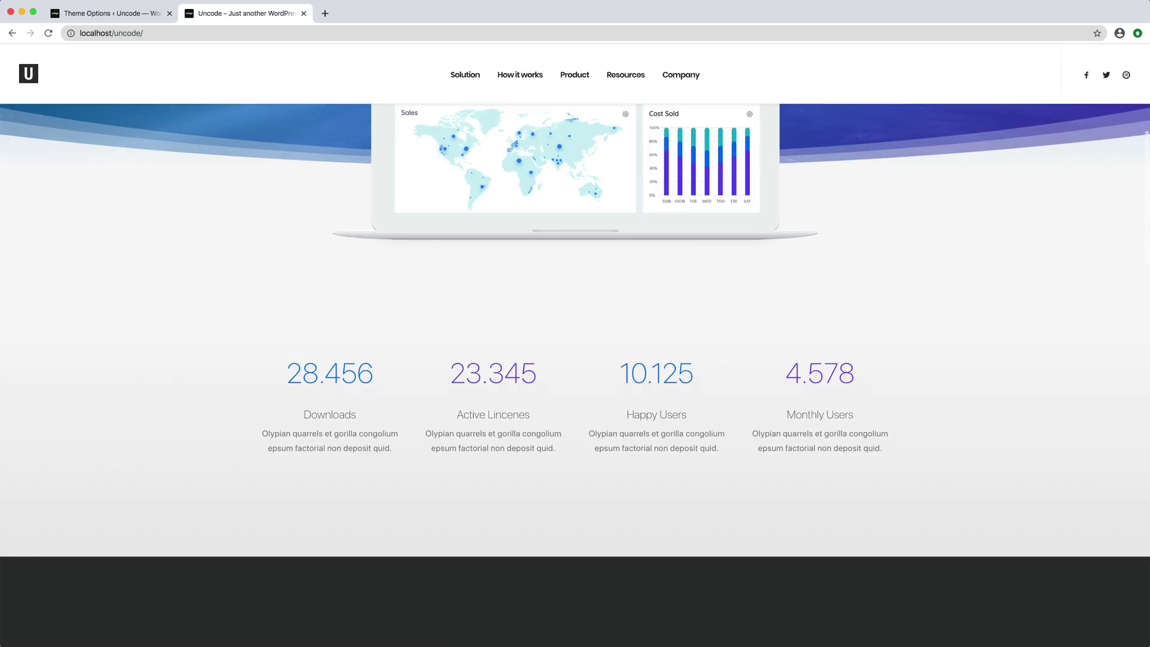
scroll(575, 323, down, 6)
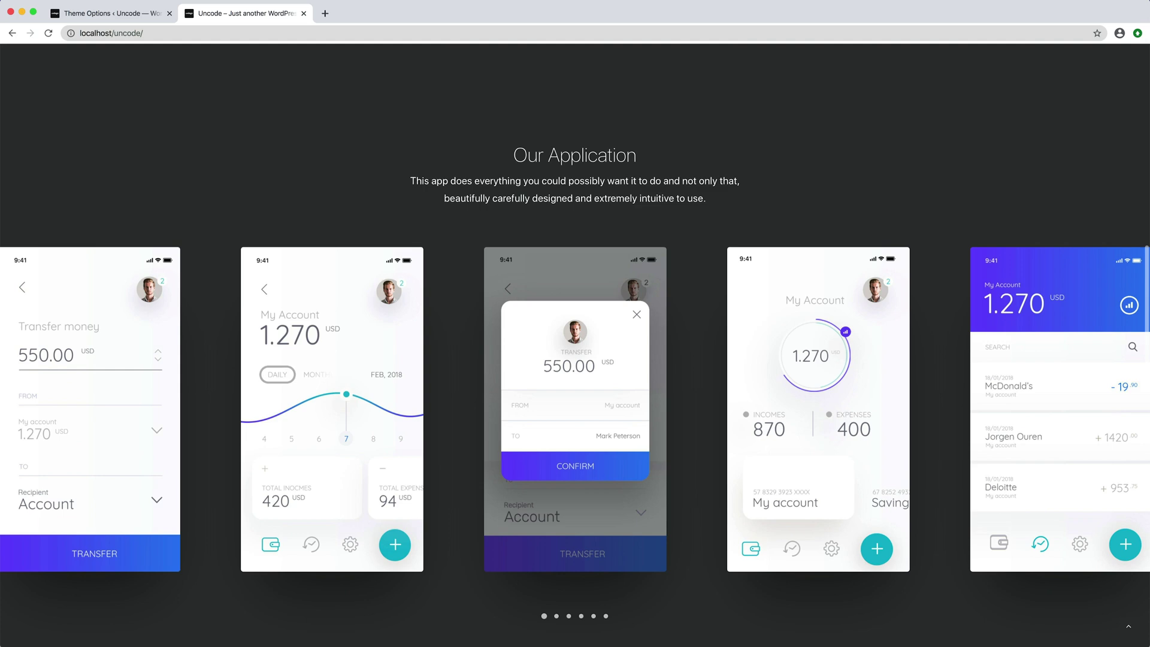
scroll(575, 324, up, 10)
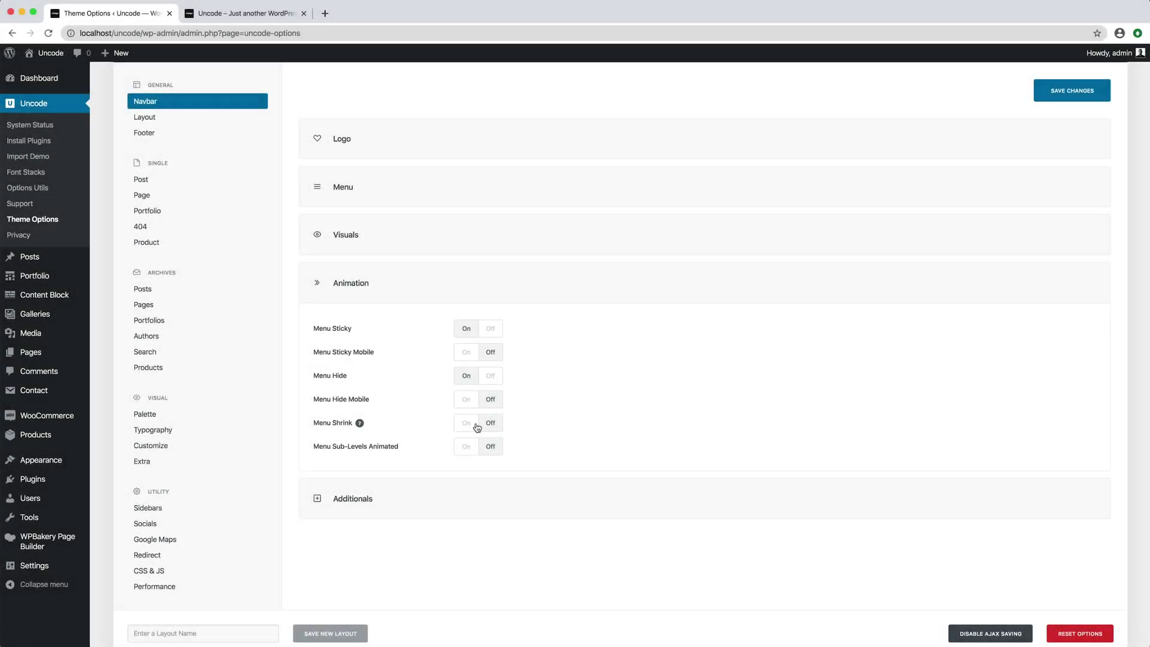
- Turn Menu Shrink On with logo height 20 and scroll to see the slimmer bar
click(468, 423)
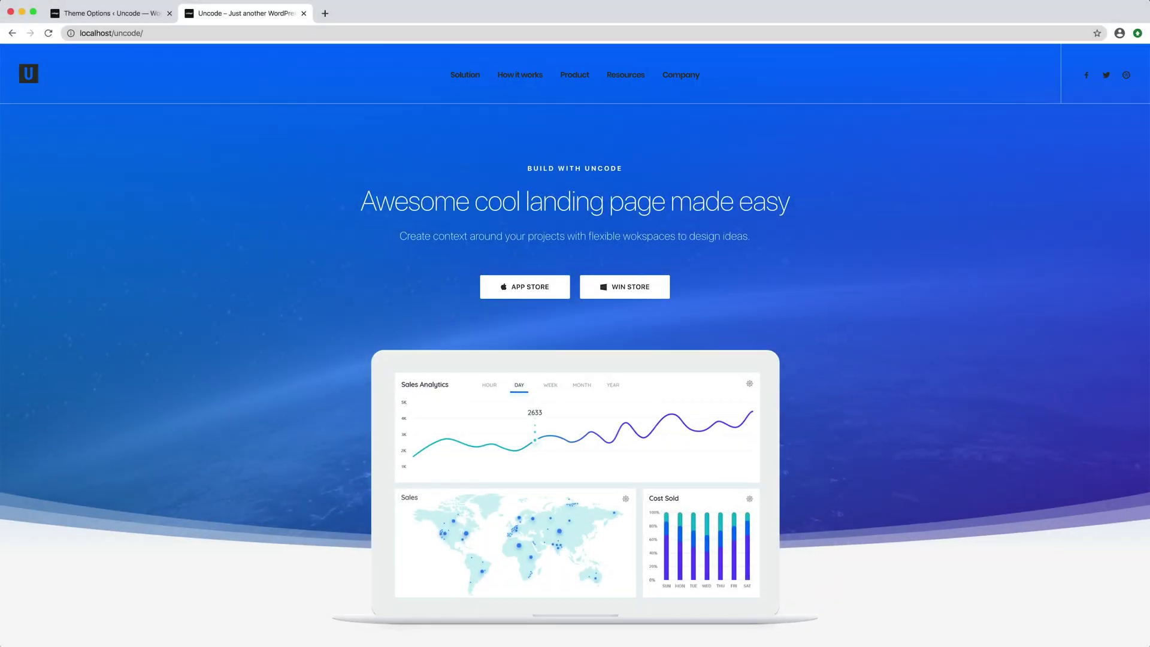
scroll(576, 360, down, 3)
scroll(576, 359, up, 3)
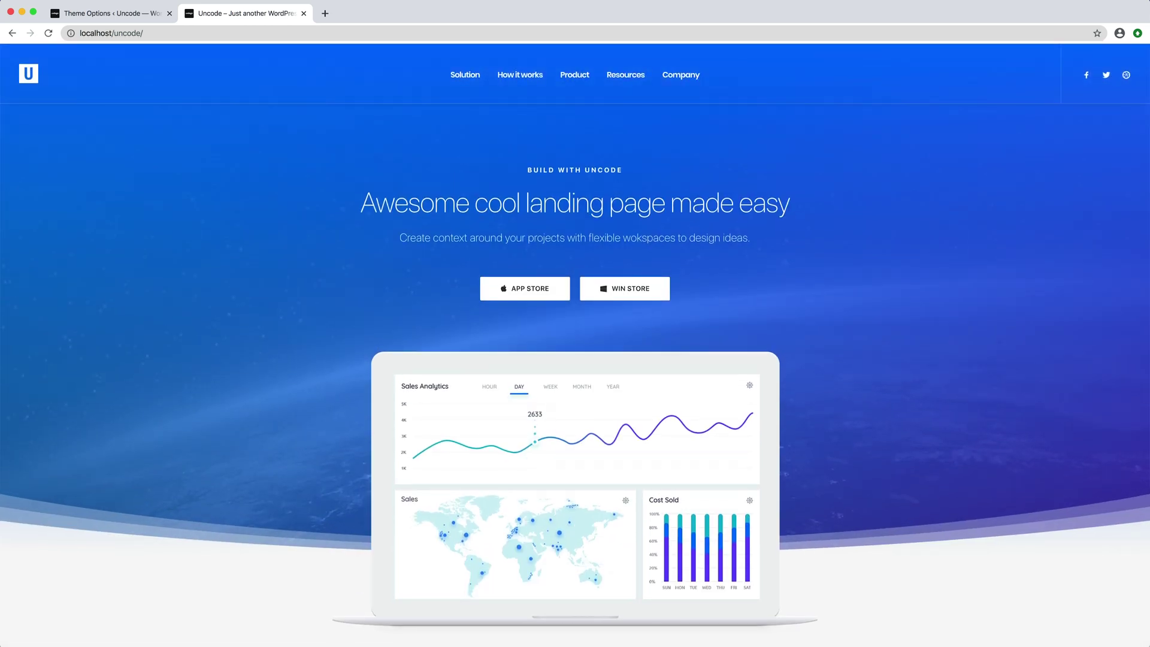
scroll(576, 360, down, 5)
scroll(575, 360, up, 2)
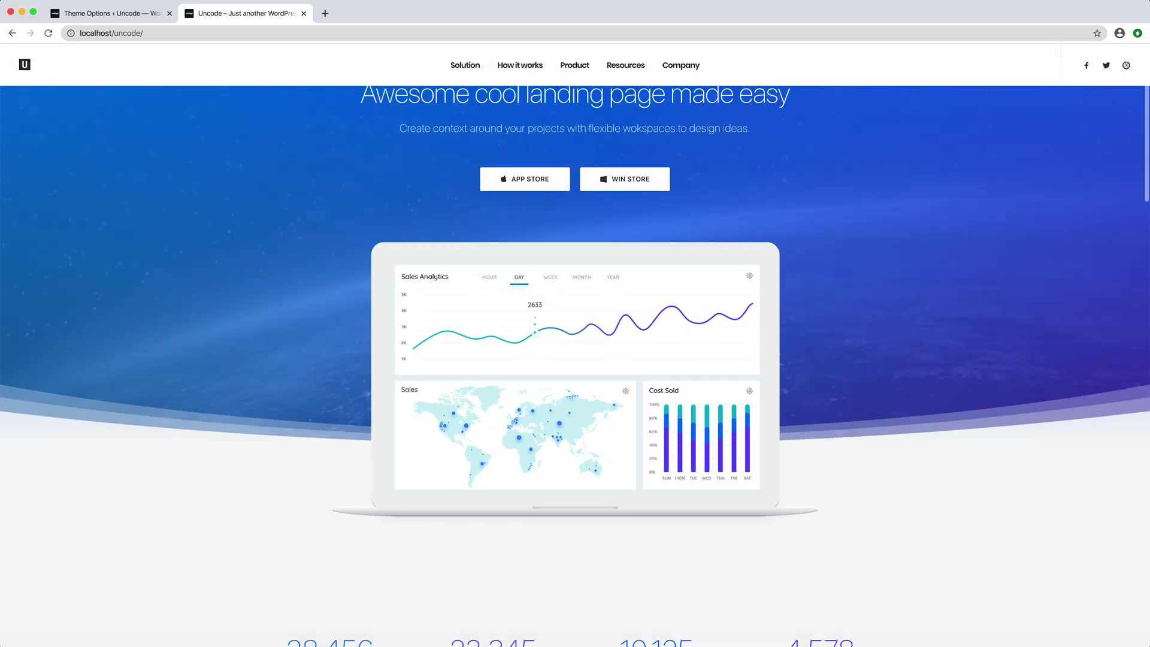
scroll(575, 359, up, 2)
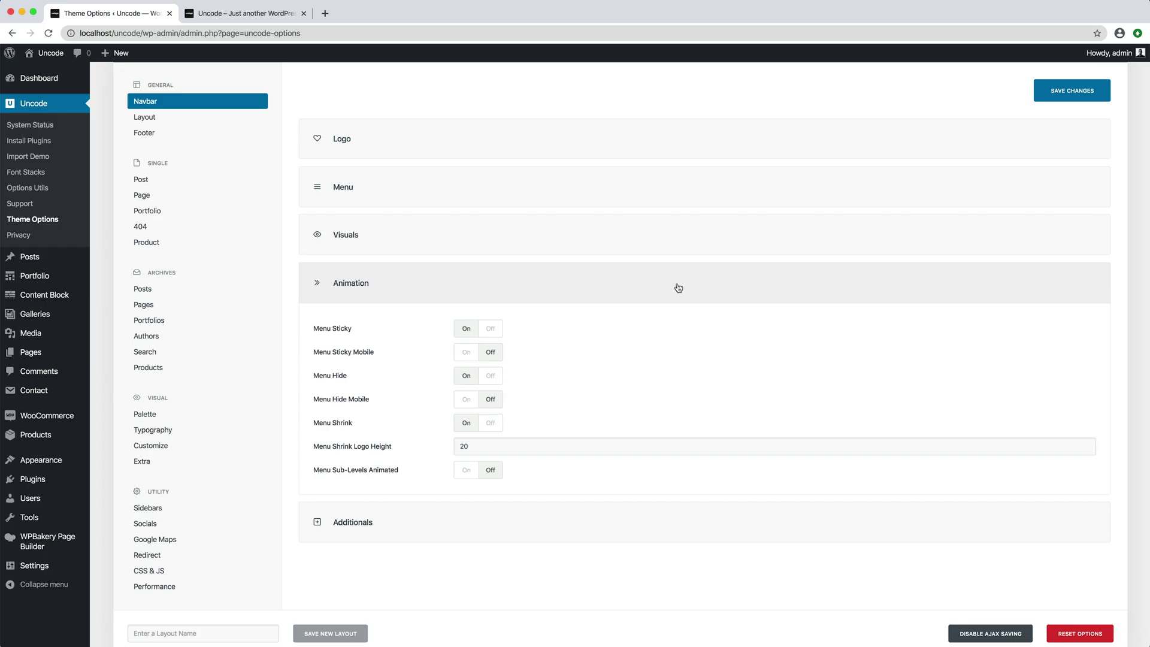
- In Additionals, show the secondary menu, hide social icons, and turn Search and Cart icons On
click(675, 288)
click(651, 331)
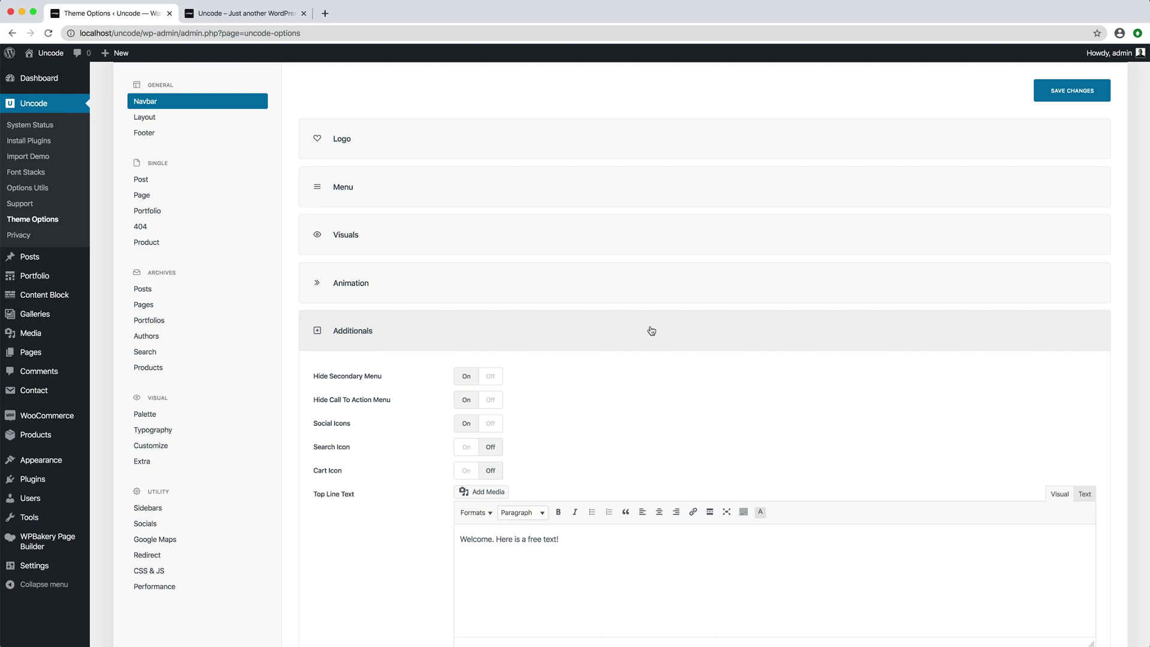
click(491, 376)
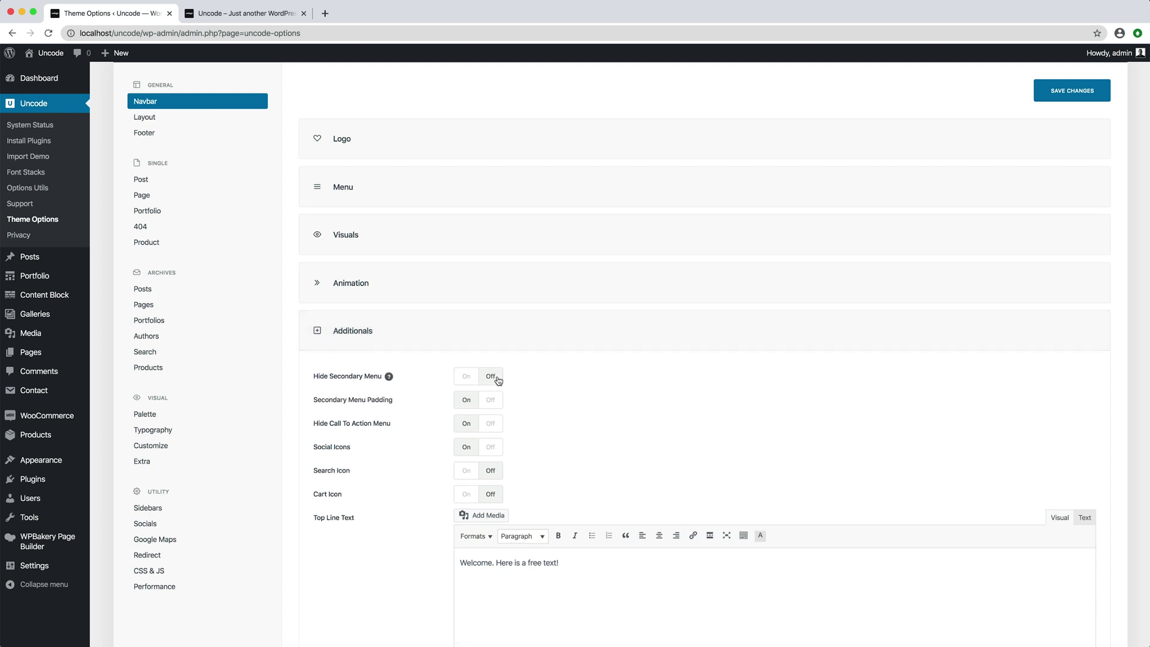
click(497, 448)
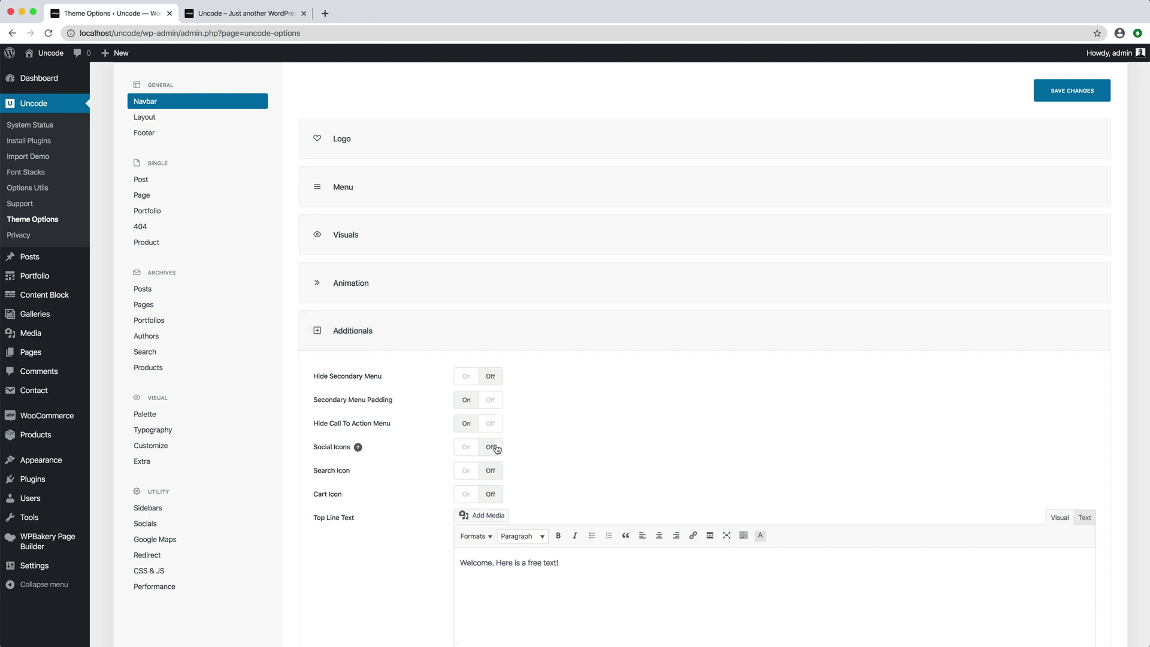
click(465, 471)
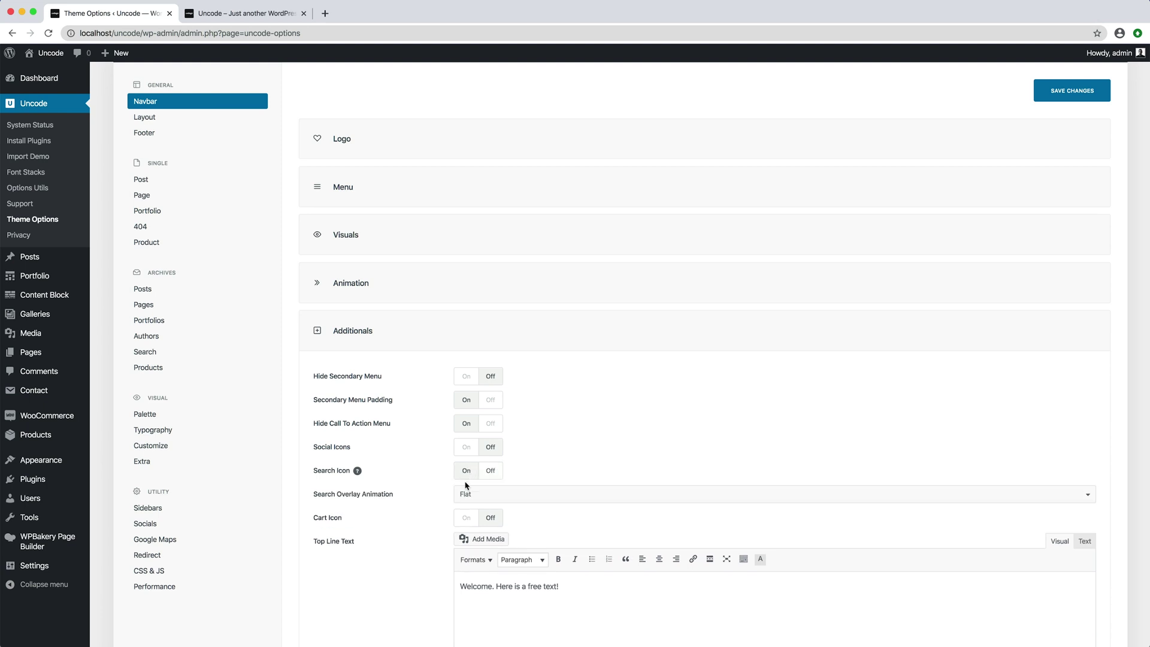
click(466, 517)
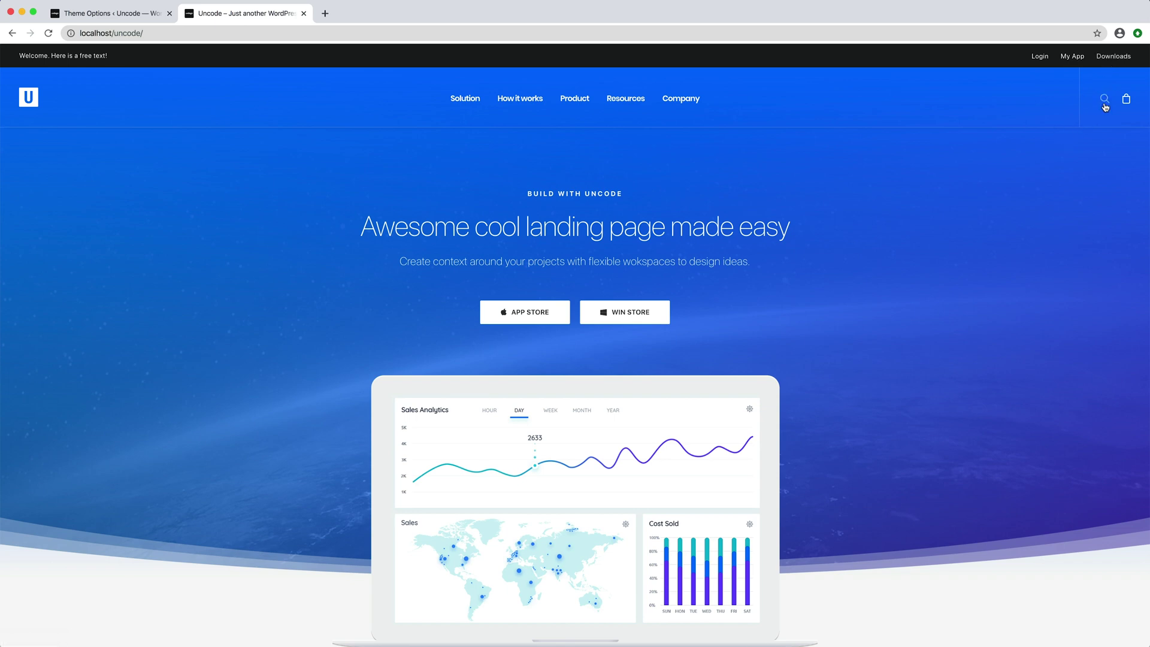
mouse_move(1129, 104)
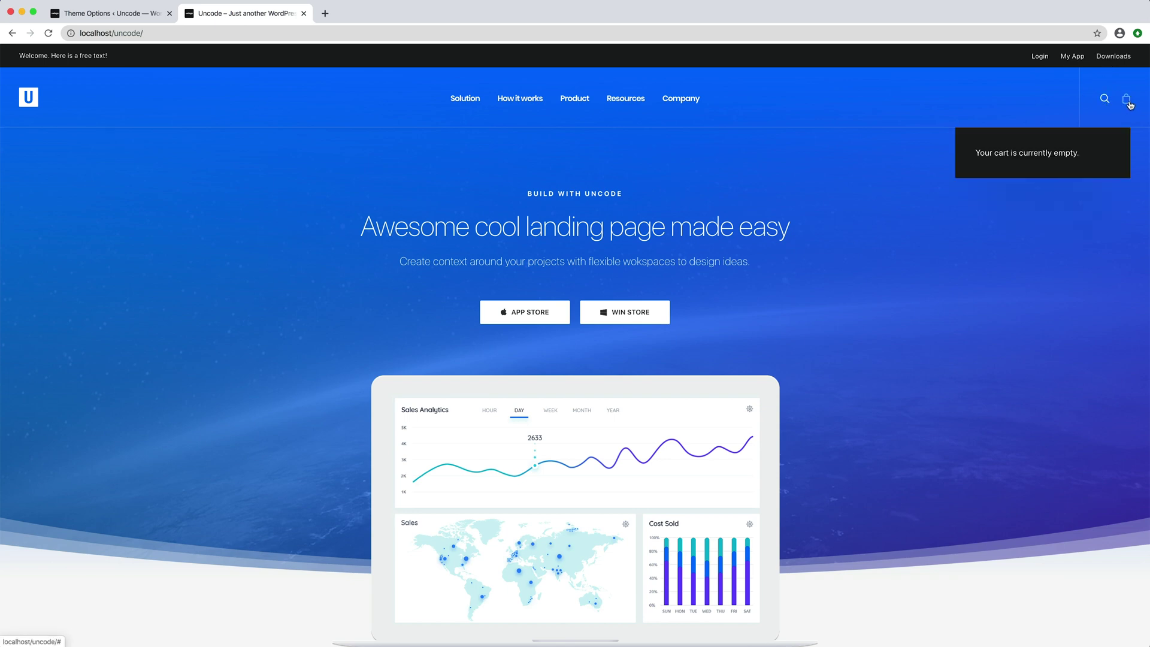